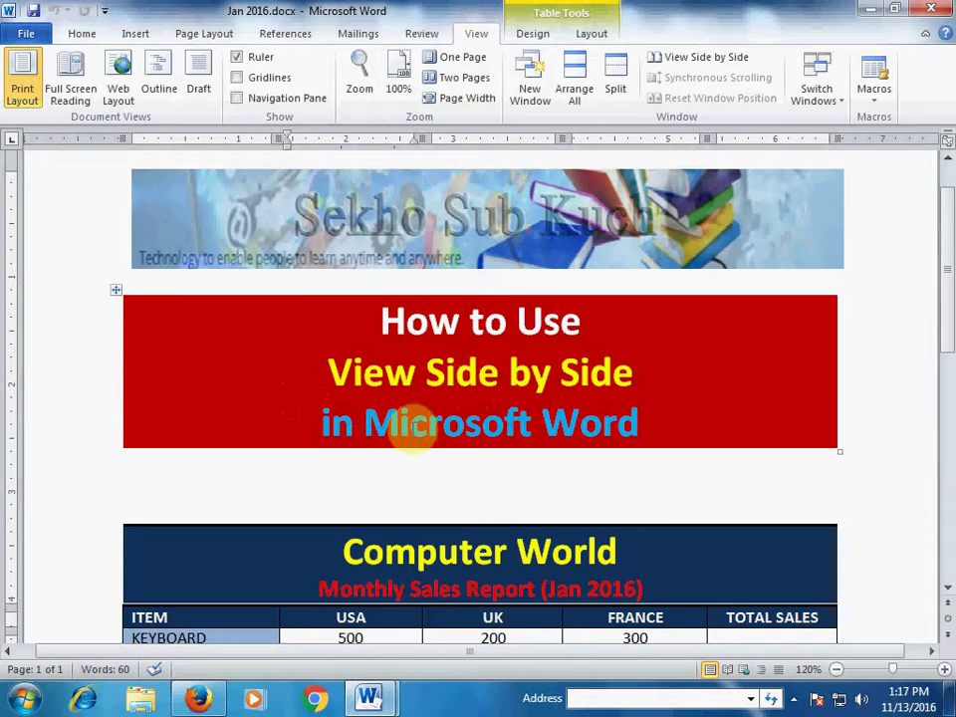
# Scroll Jan 2016 down to its Computer World sales table and click the France KEYBOARD cell.
pyautogui.scroll(-2, 416, 423)
pyautogui.scroll(-2, 410, 418)
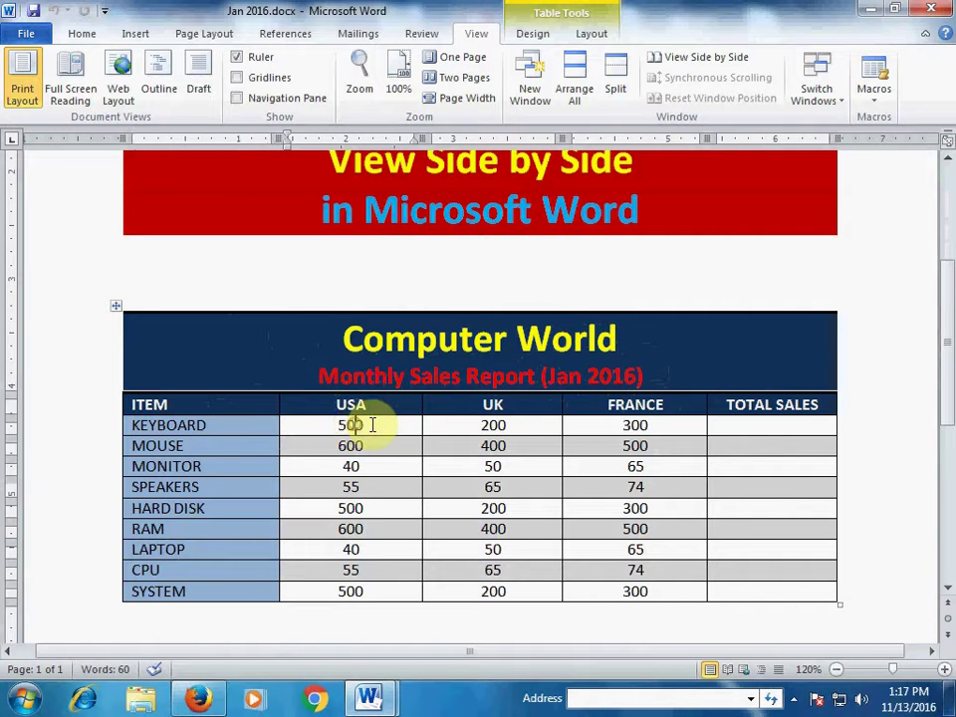
pyautogui.click(633, 425)
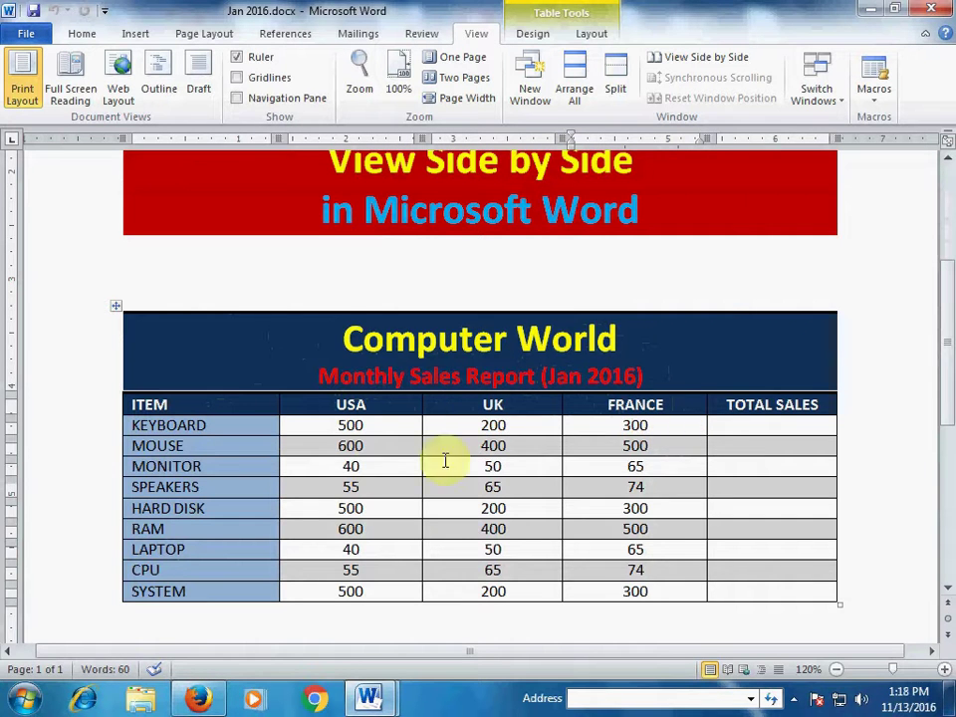
pyautogui.moveTo(369, 697)
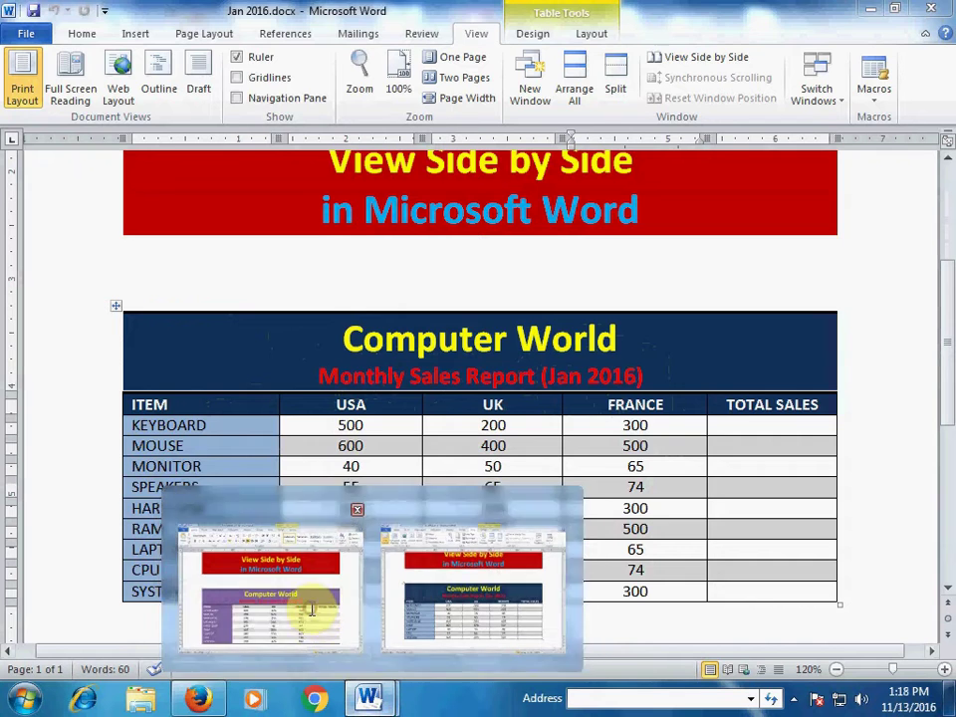
# Switch to Feb 2016.docx, glance back at Jan 2016, then return to Feb 2016.
pyautogui.click(309, 609)
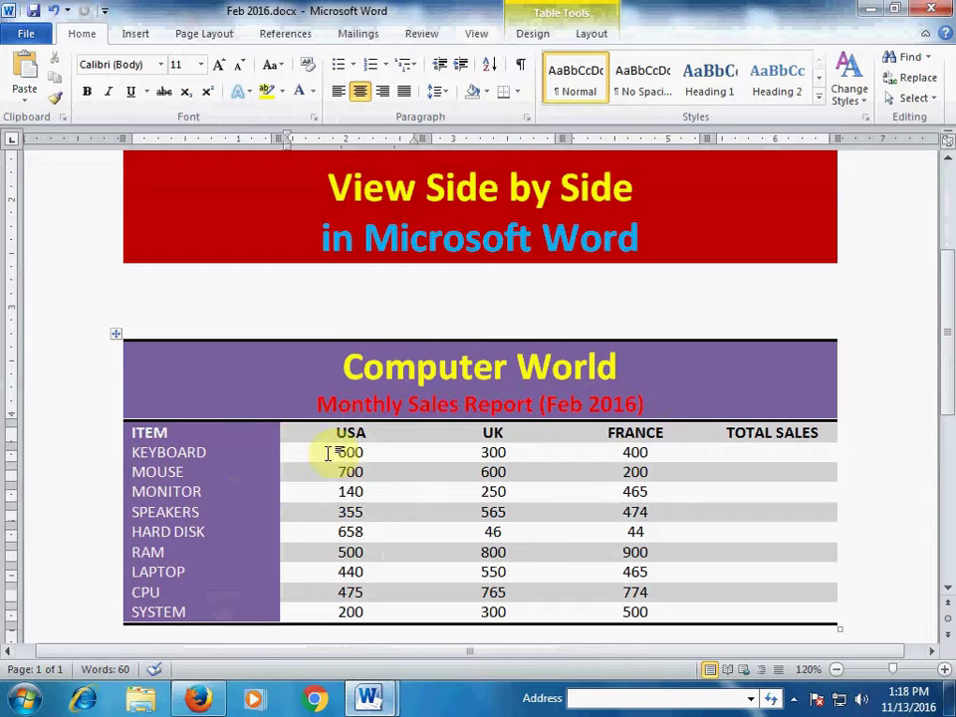
pyautogui.click(509, 452)
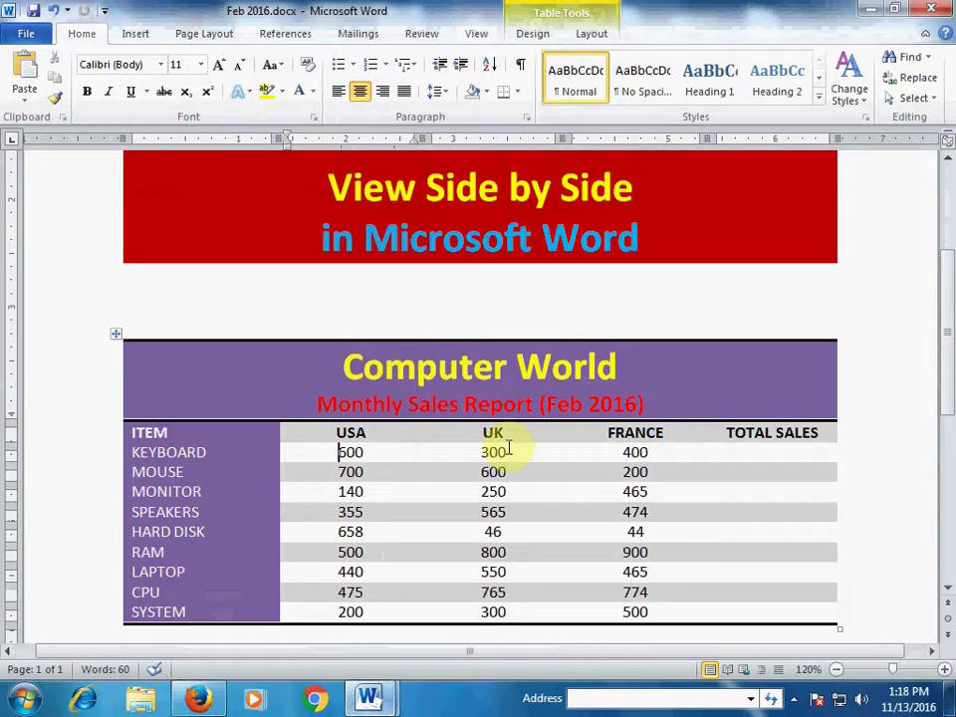
pyautogui.click(652, 452)
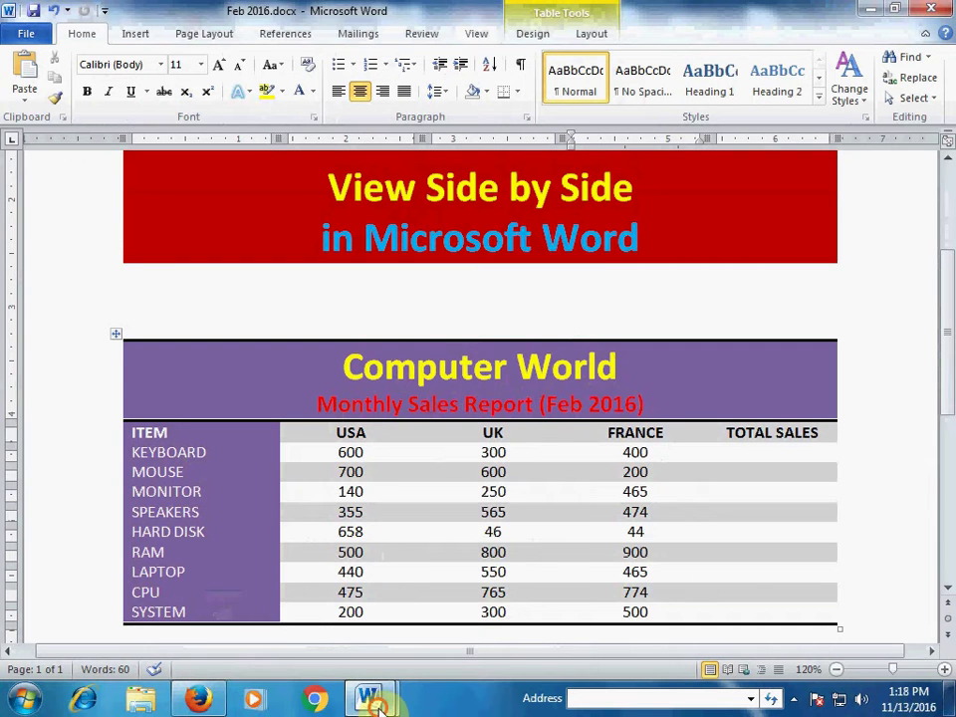
pyautogui.moveTo(369, 699)
pyautogui.click(505, 591)
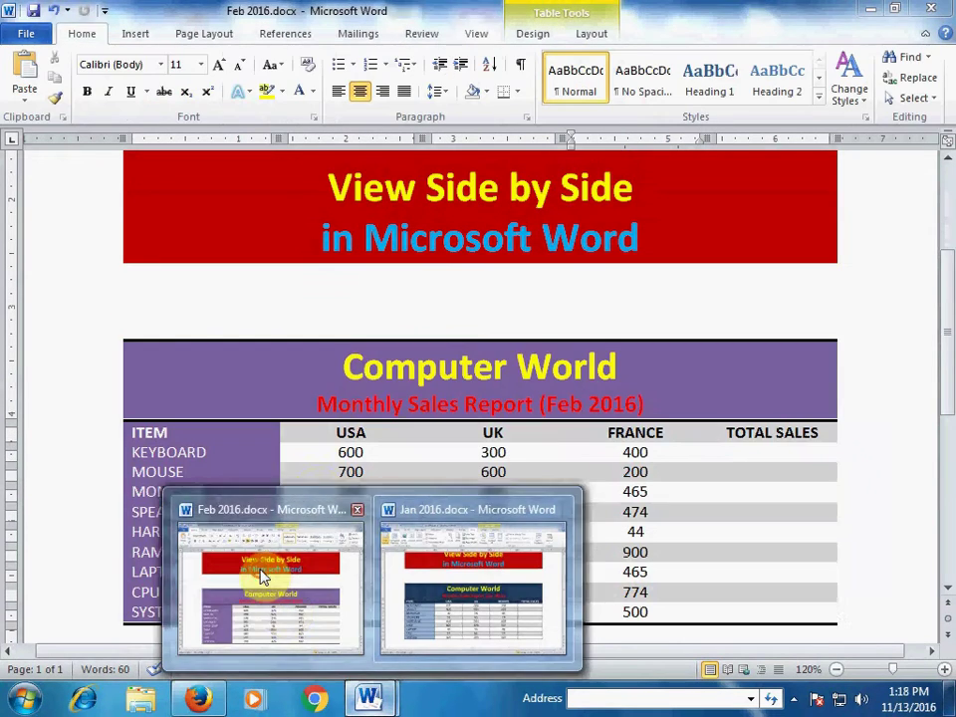
pyautogui.click(265, 565)
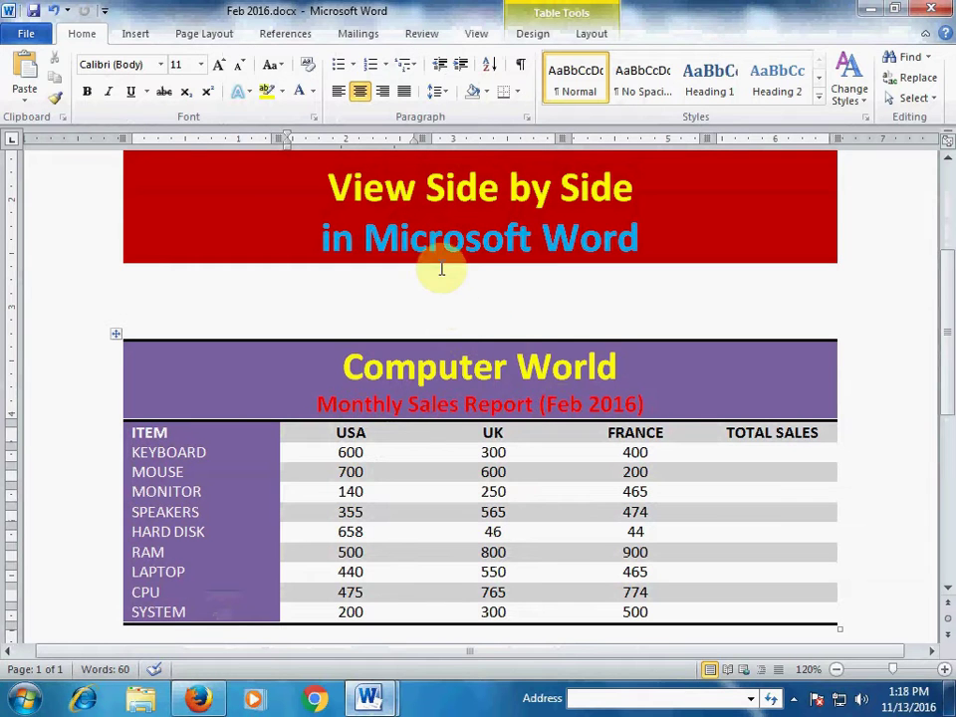
pyautogui.click(478, 34)
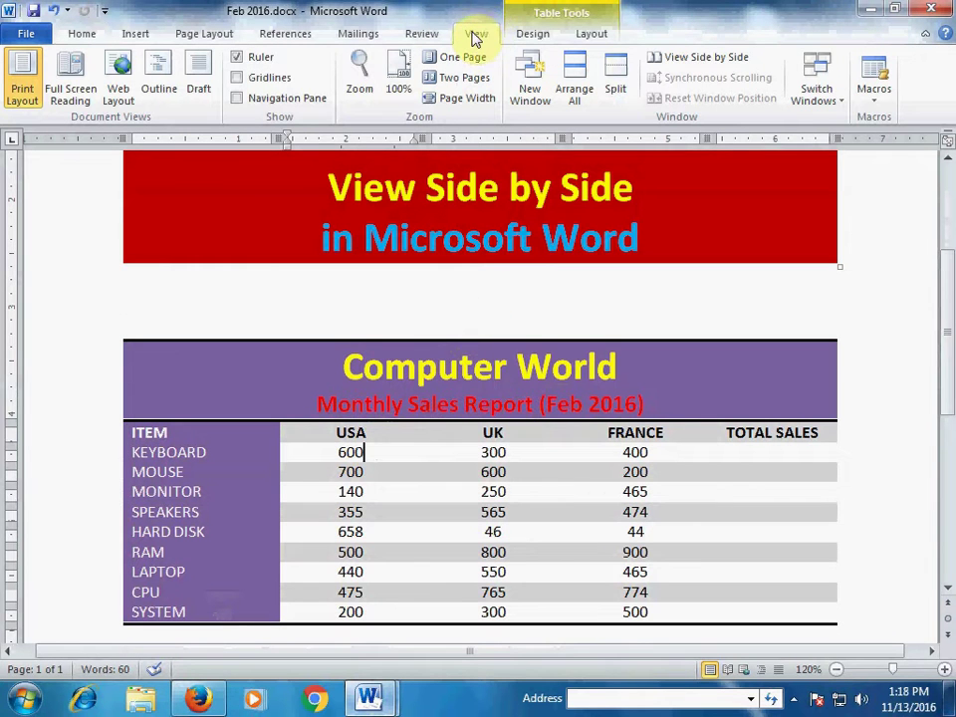
# Tile the Feb 2016 and Jan 2016 reports with View Side by Side.
pyautogui.click(727, 61)
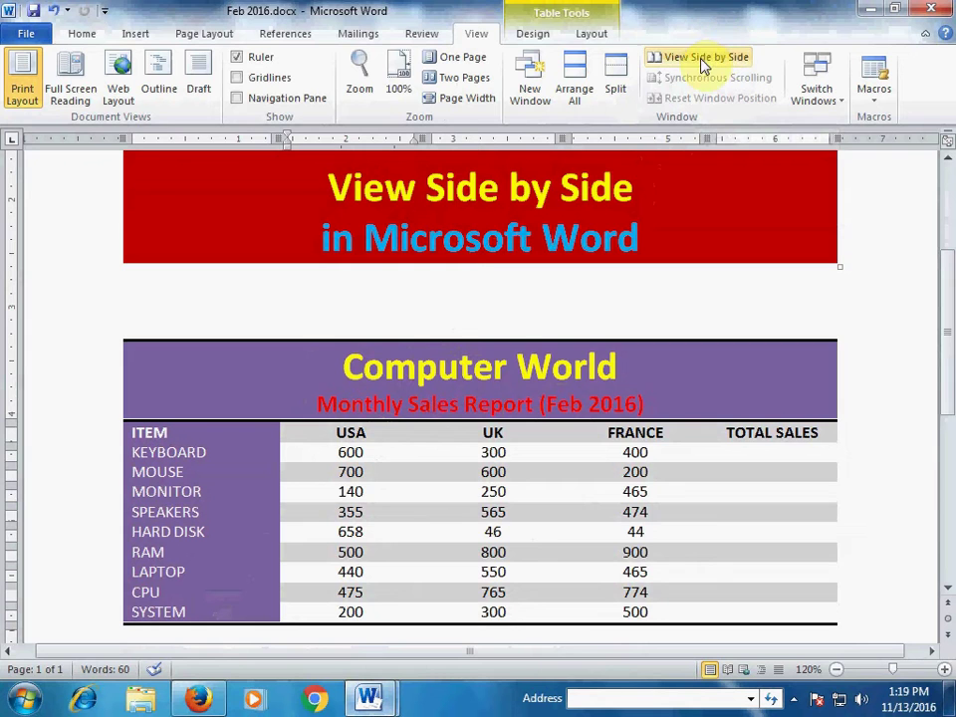
pyautogui.click(704, 60)
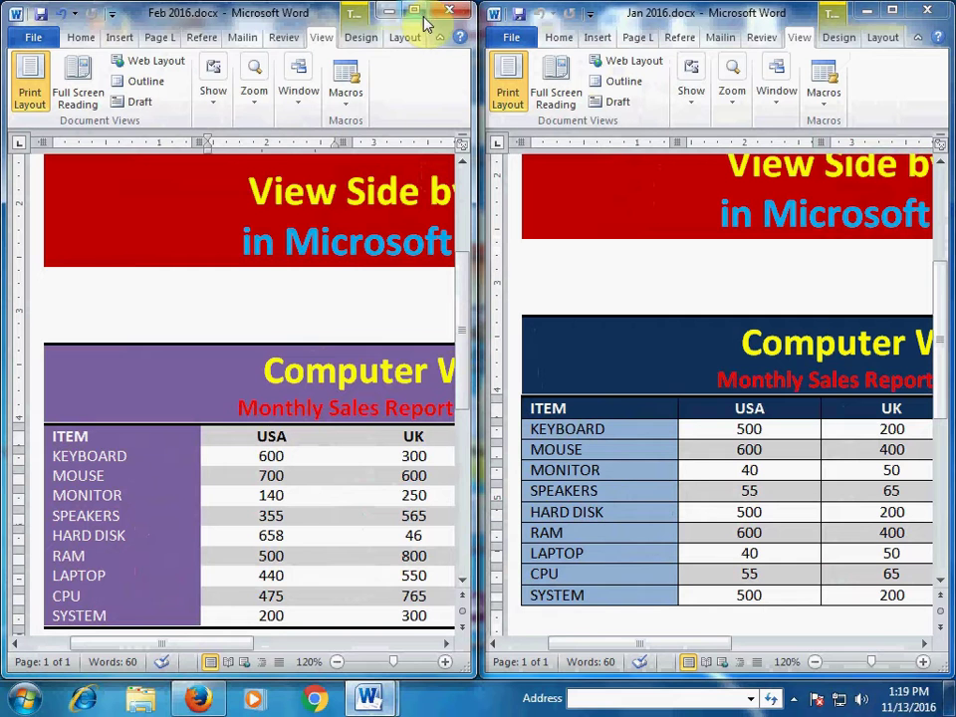
# Zoom both synced documents out to 60% so the full tables show.
pyautogui.click(337, 663)
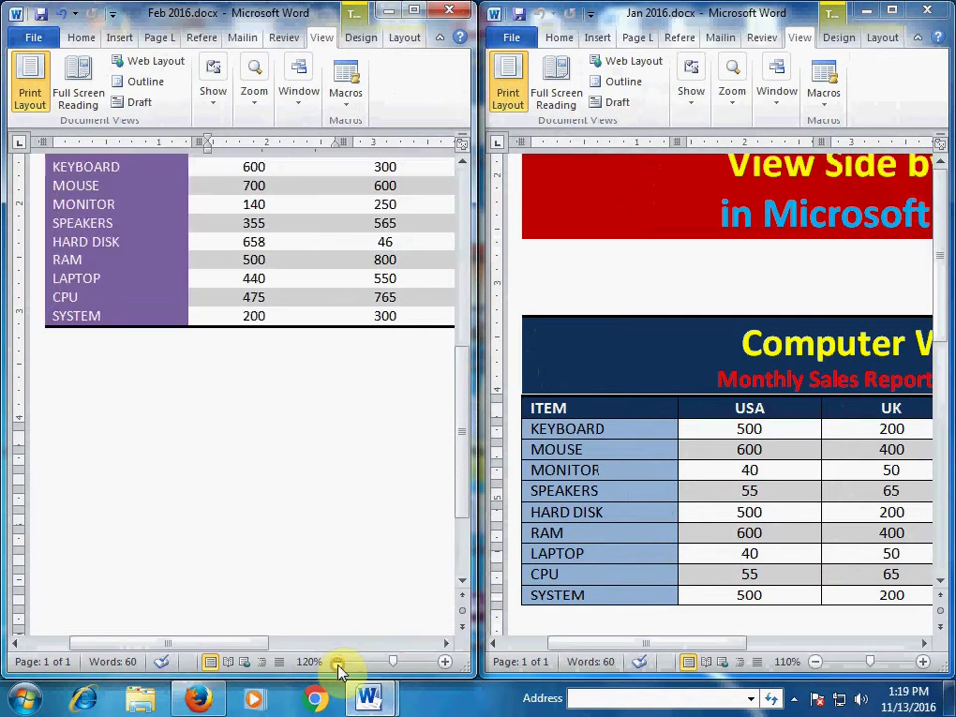
pyautogui.click(338, 663)
pyautogui.click(337, 662)
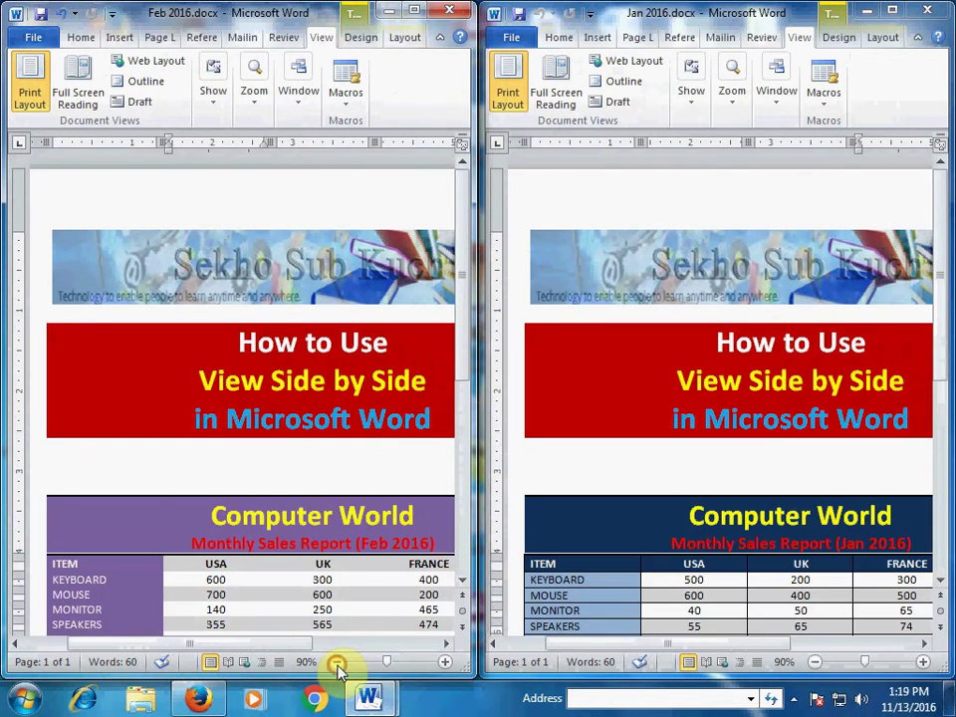
pyautogui.click(337, 662)
pyautogui.click(338, 662)
pyautogui.click(338, 662)
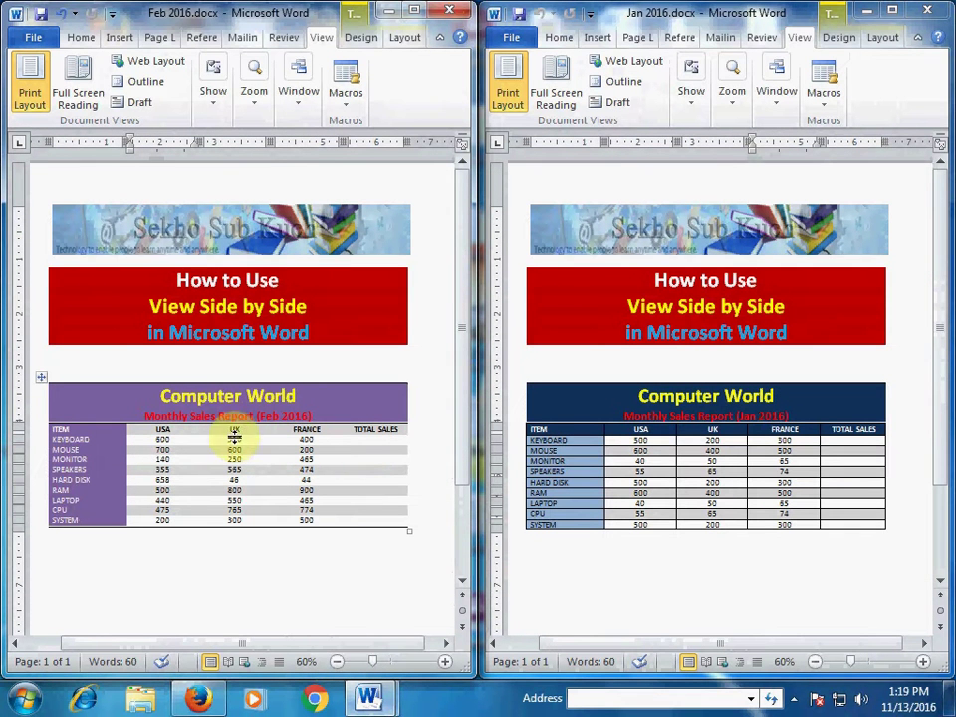
pyautogui.moveTo(163, 439)
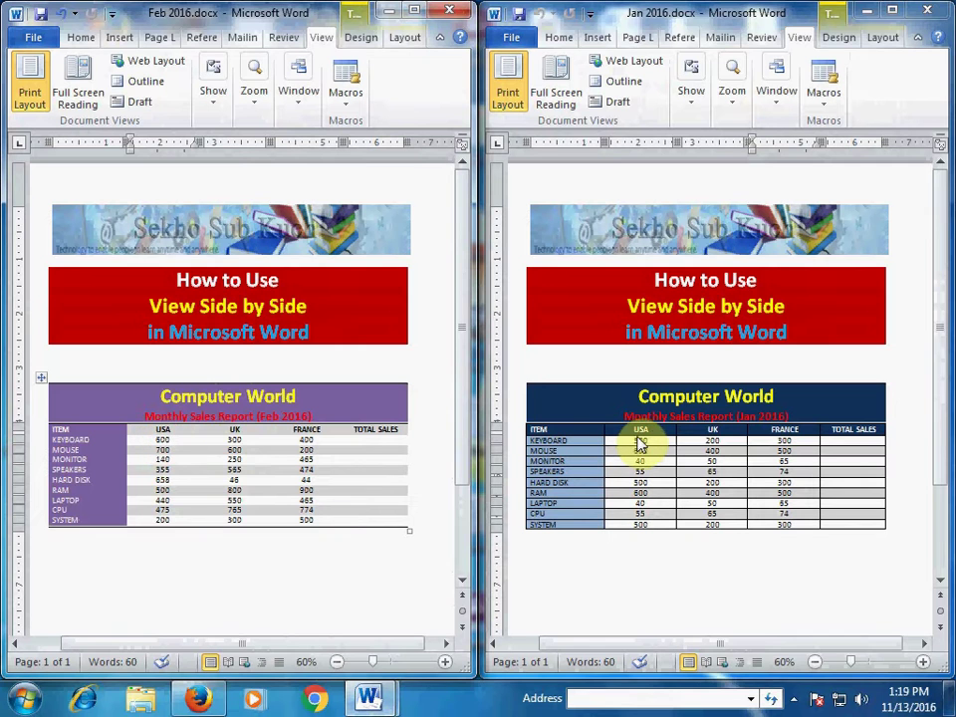
# Alternate between the Jan 2016 and Feb 2016 tables to compare their figures.
pyautogui.click(653, 445)
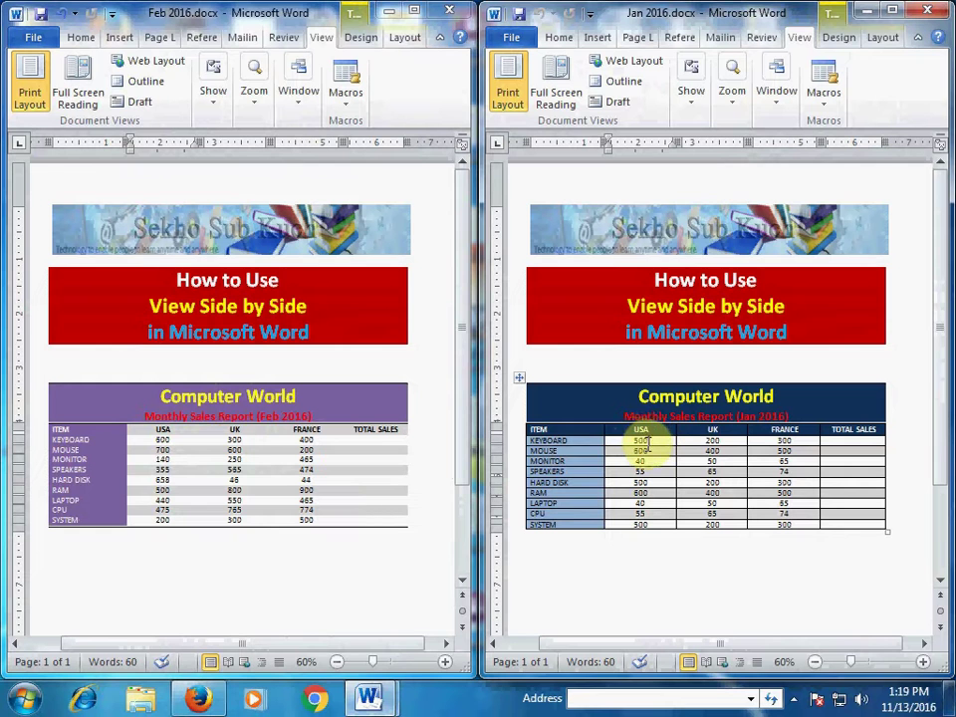
pyautogui.click(173, 439)
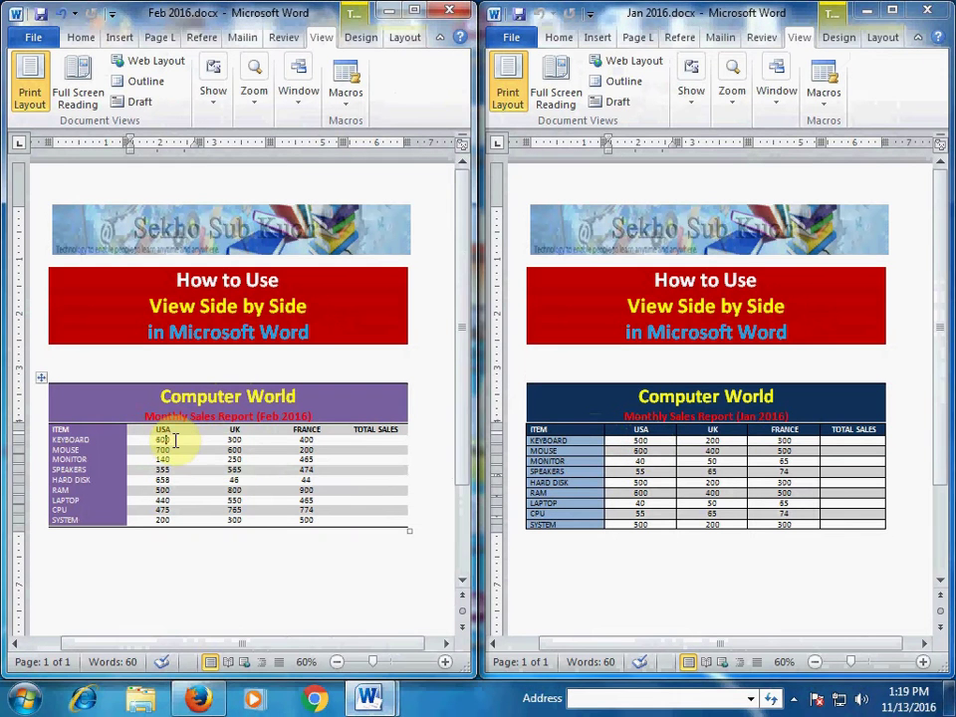
pyautogui.click(723, 440)
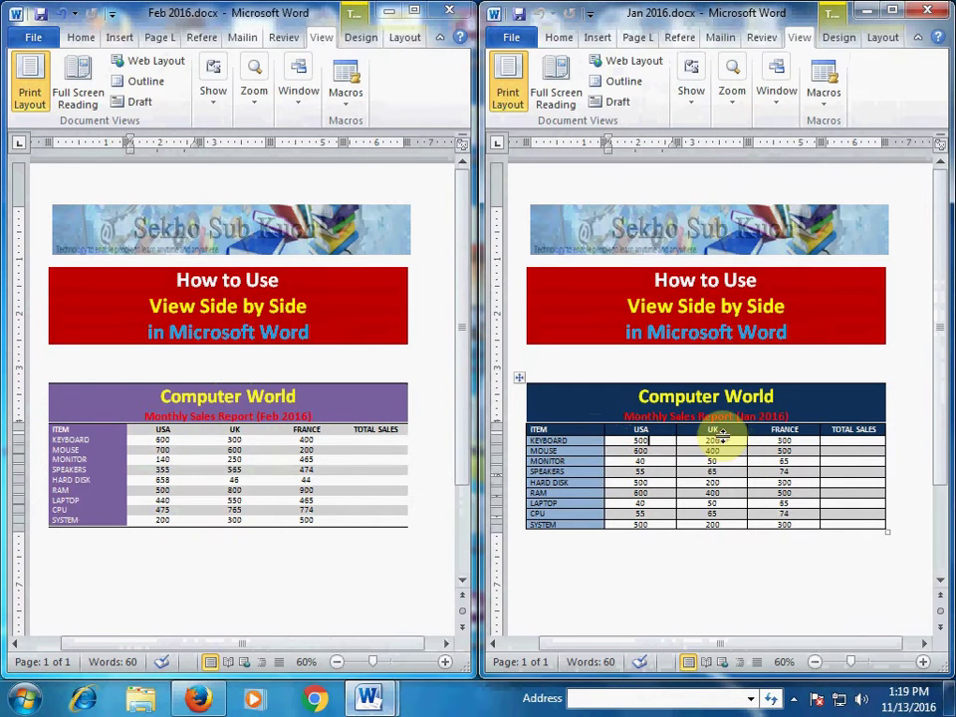
pyautogui.click(242, 439)
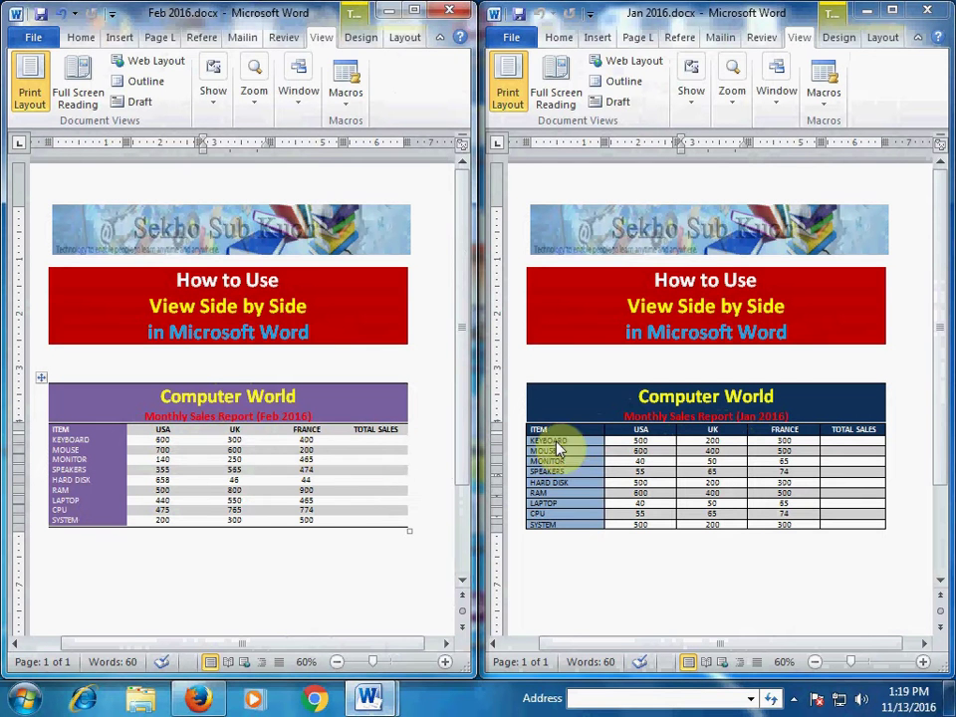
# Zoom both documents back in from 60% to 90%.
pyautogui.click(445, 662)
pyautogui.click(444, 662)
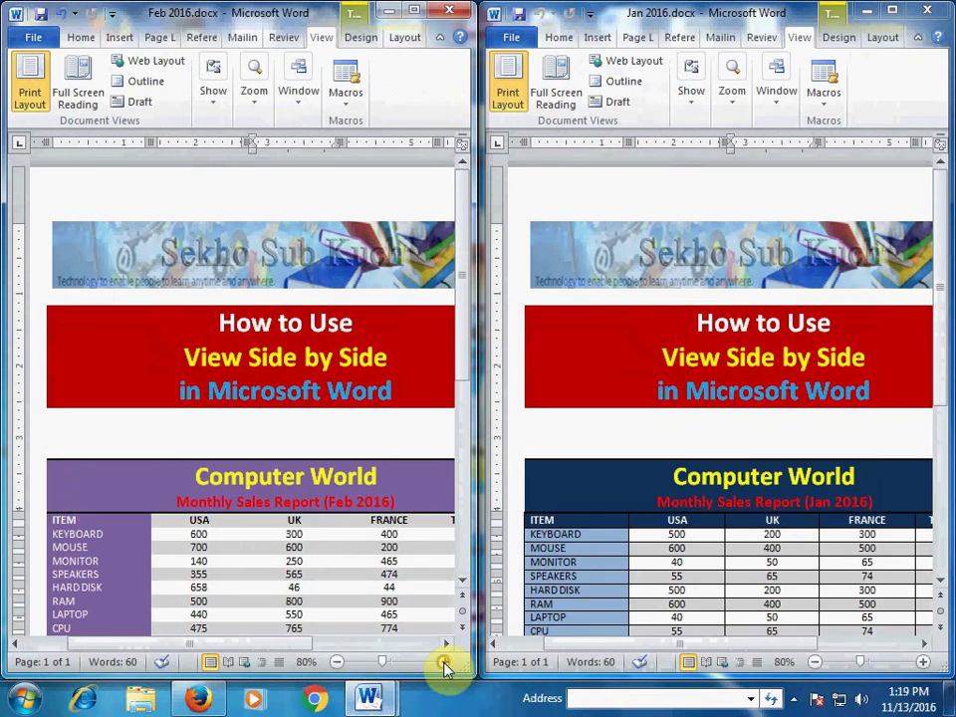
pyautogui.click(445, 662)
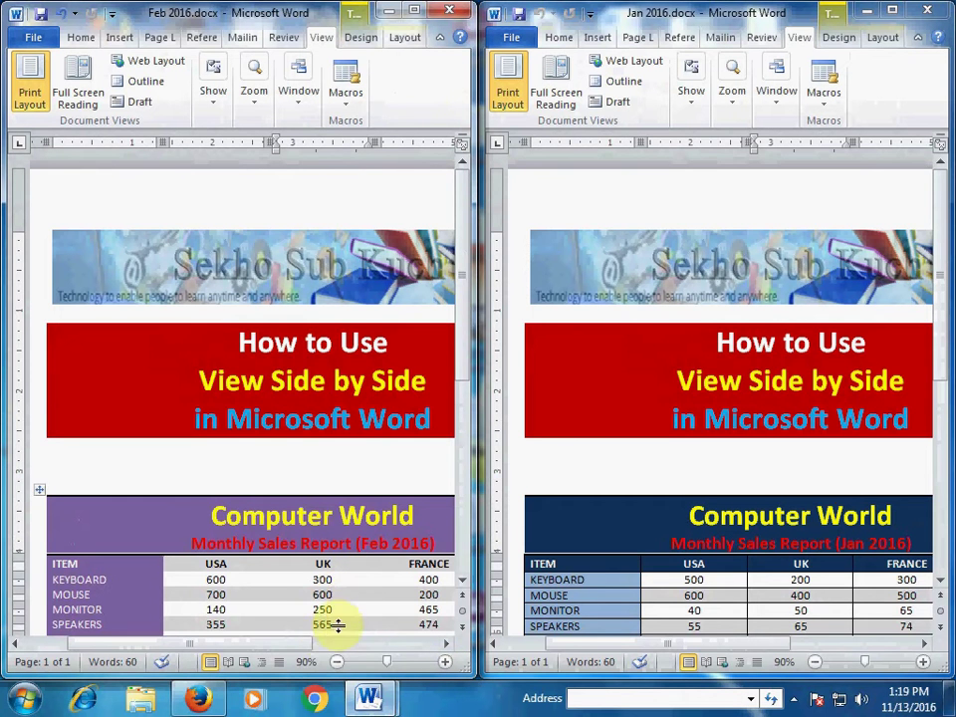
# Pan both synced windows horizontally and vertically to line up the sales tables.
pyautogui.moveTo(288, 644); pyautogui.dragTo(387, 657)
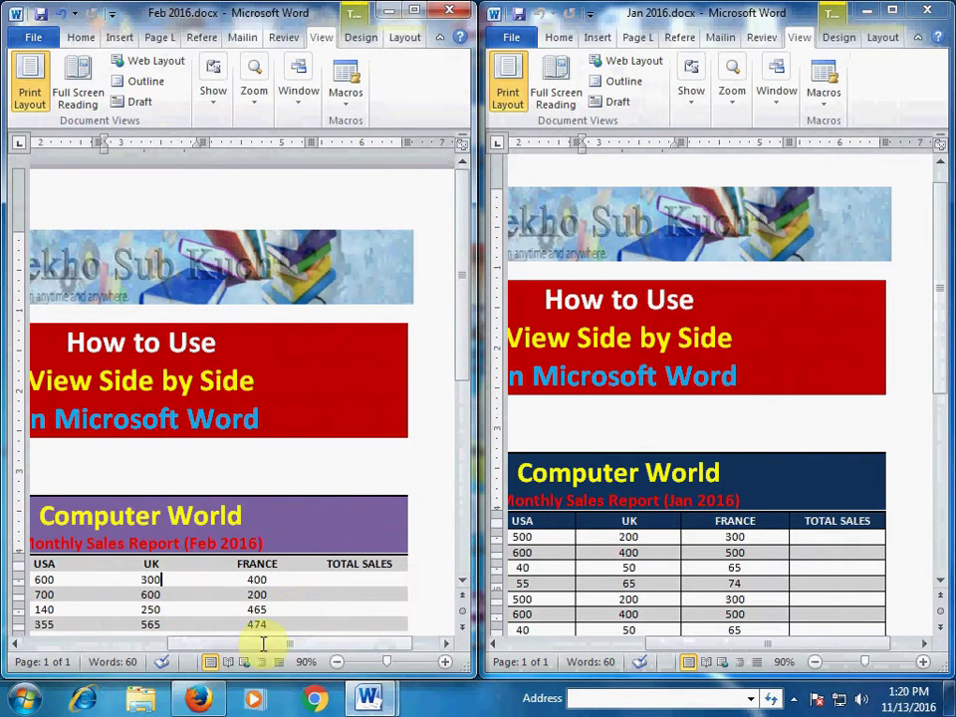
pyautogui.moveTo(295, 645); pyautogui.dragTo(353, 647)
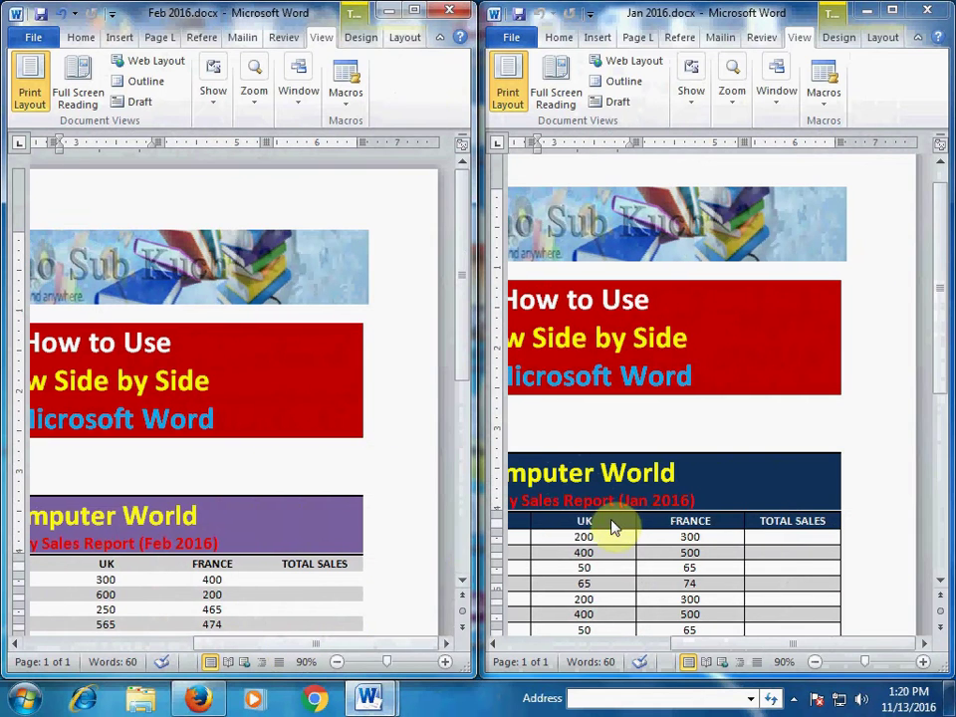
pyautogui.moveTo(463, 288); pyautogui.dragTo(466, 457)
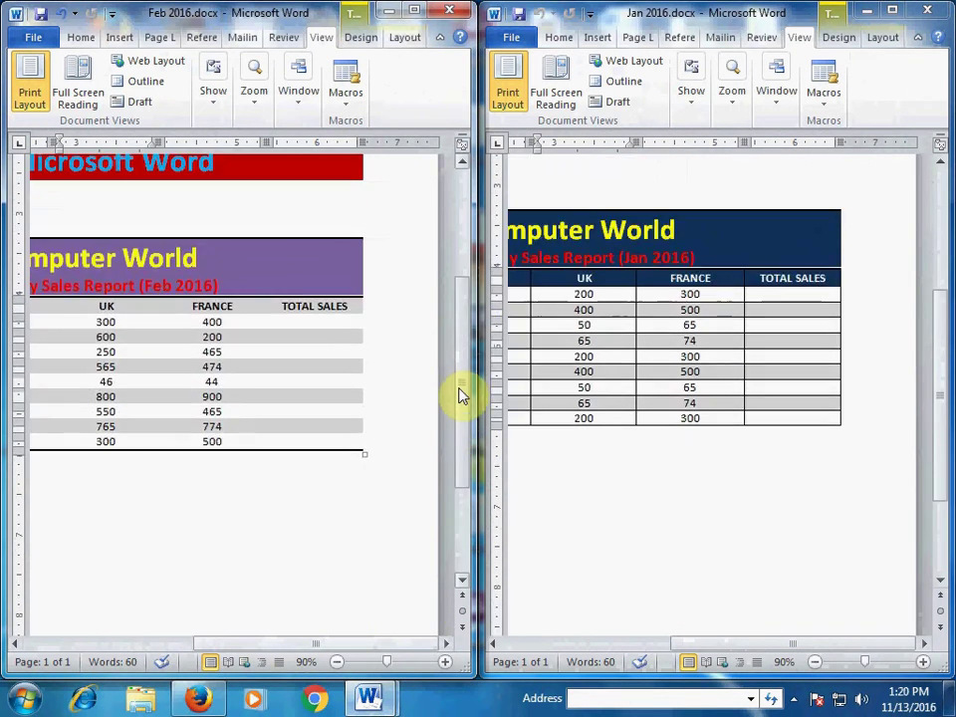
pyautogui.moveTo(466, 456); pyautogui.dragTo(462, 356)
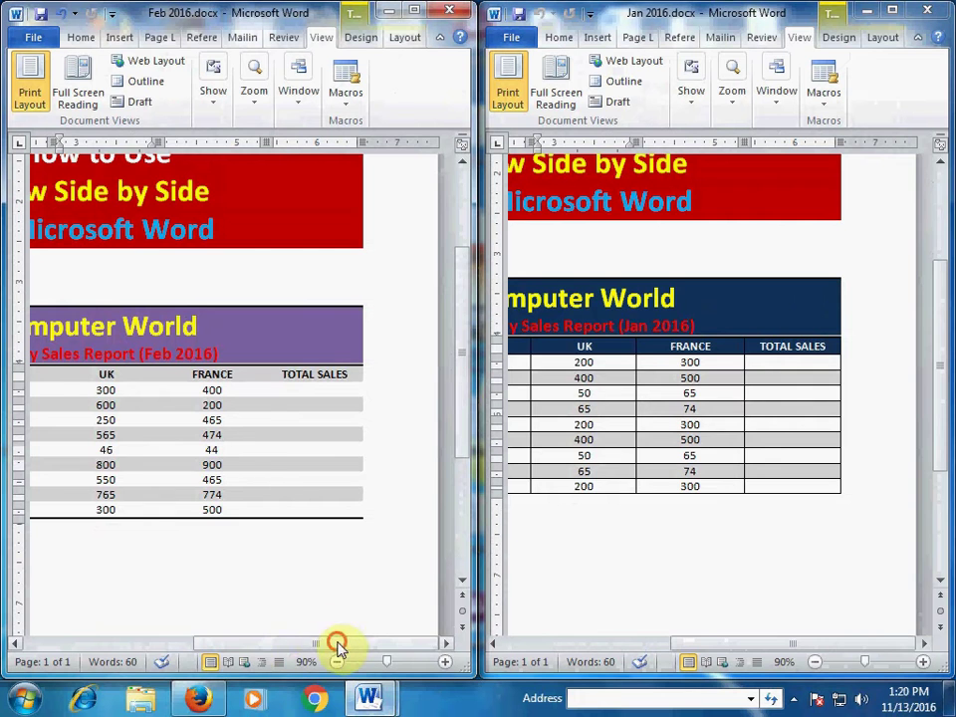
pyautogui.moveTo(341, 643); pyautogui.dragTo(224, 643)
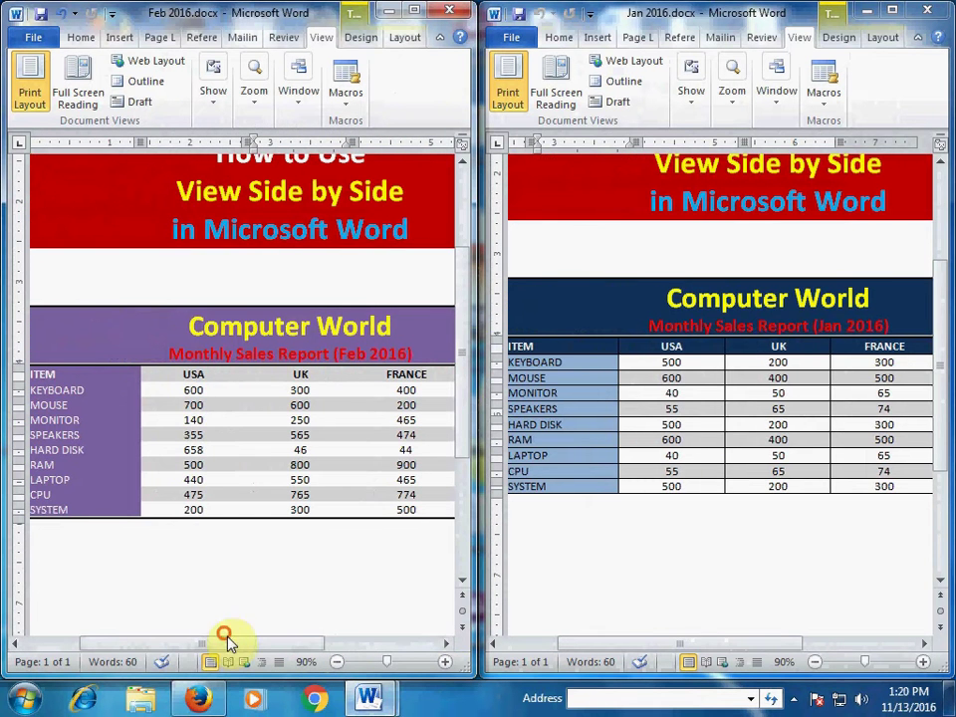
# Enlarge both reports to 120% and scroll the tables back into view.
pyautogui.click(445, 661)
pyautogui.click(446, 662)
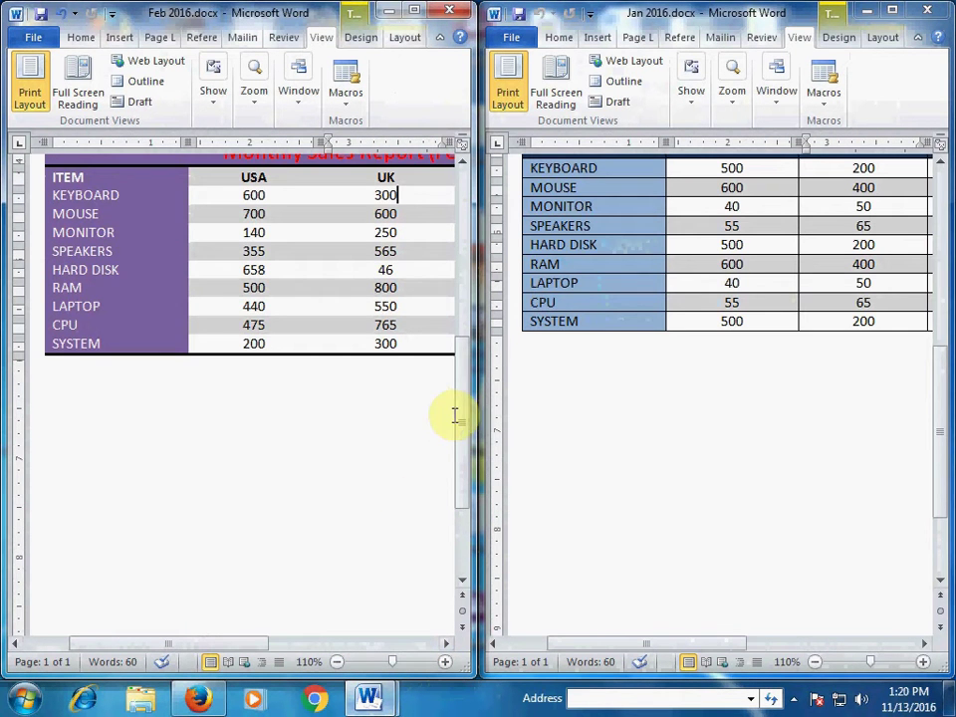
pyautogui.click(445, 662)
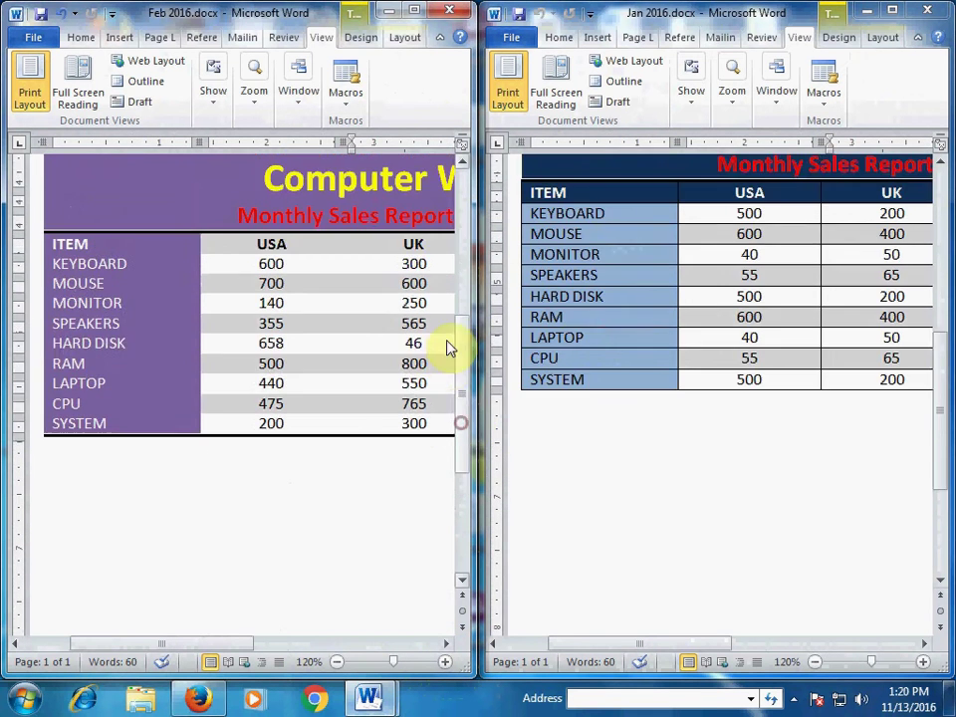
pyautogui.moveTo(461, 430); pyautogui.dragTo(458, 320)
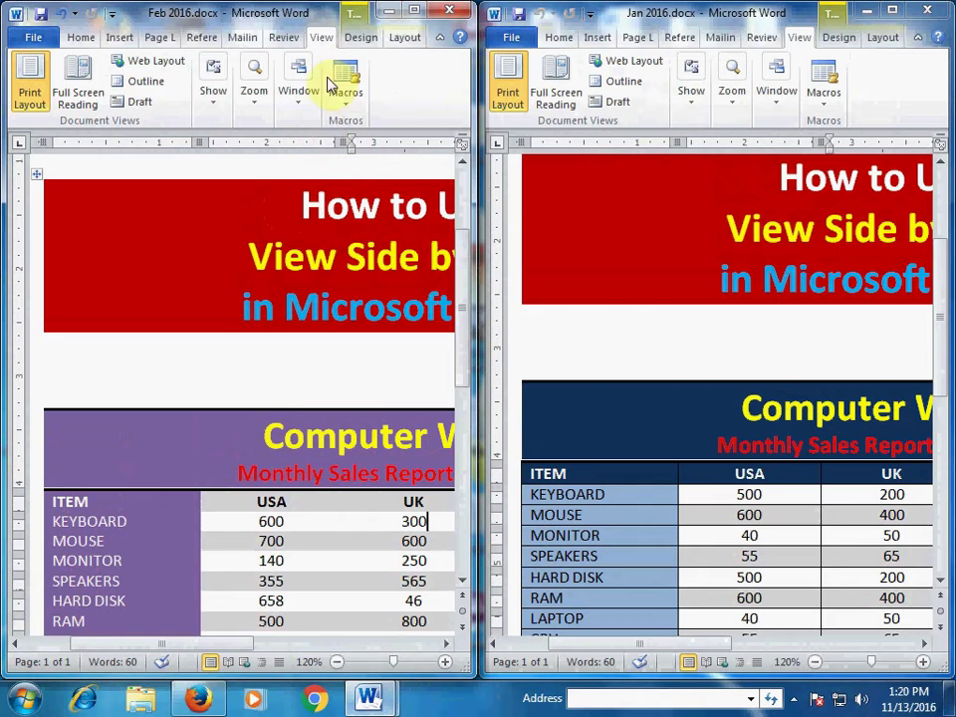
# Maximize Feb 2016, turn off View Side by Side, then show Jan 2016 full-screen.
pyautogui.click(413, 12)
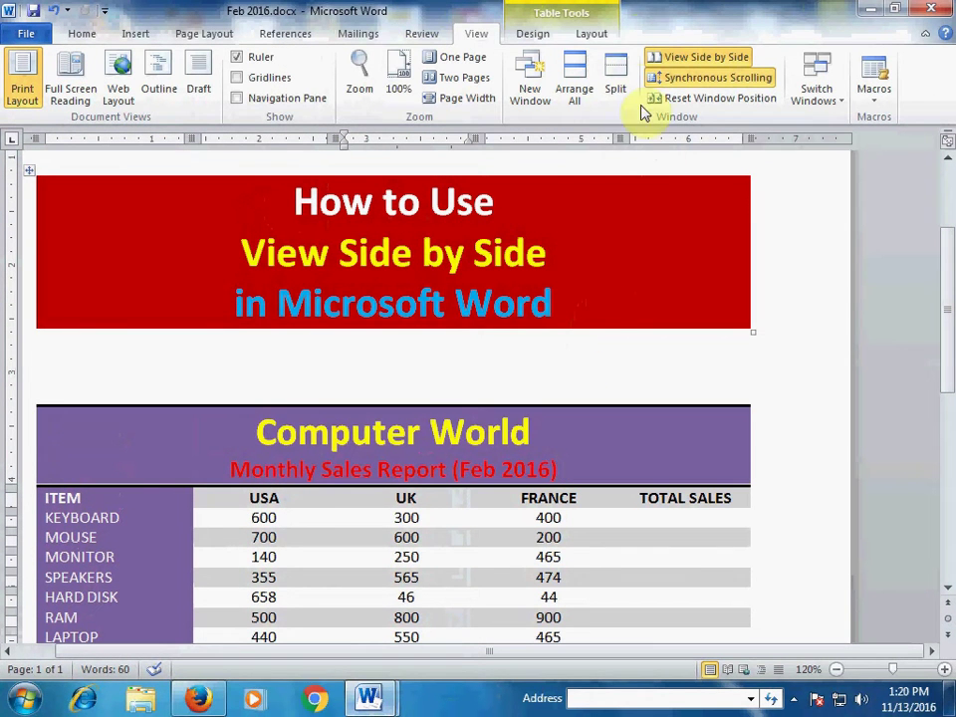
pyautogui.click(670, 58)
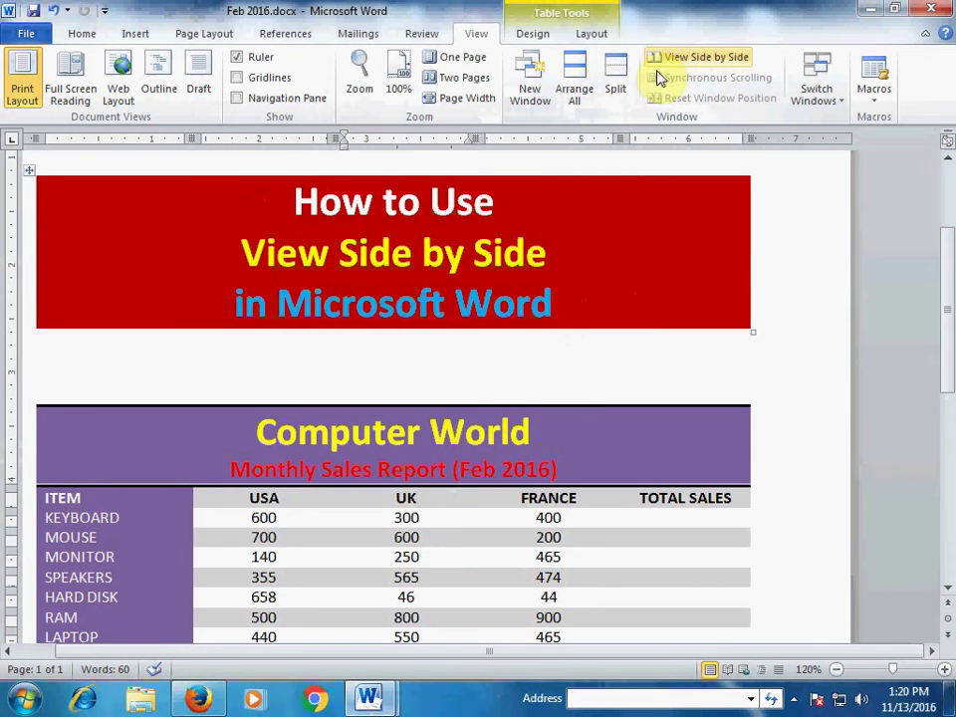
pyautogui.click(424, 517)
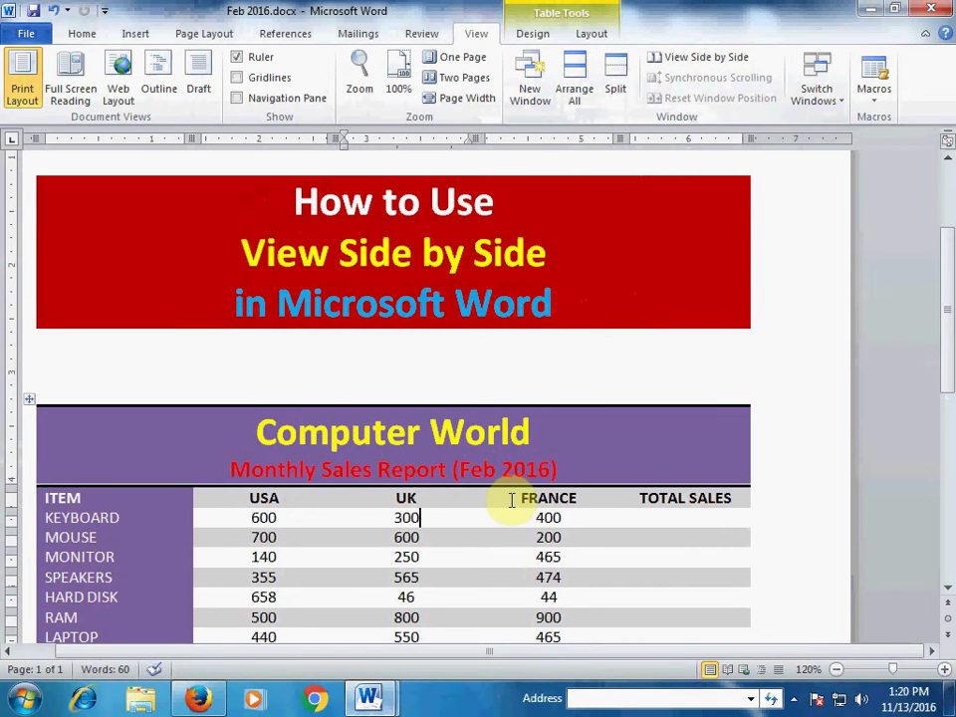
pyautogui.scroll(-4, 513, 499)
pyautogui.scroll(2, 517, 478)
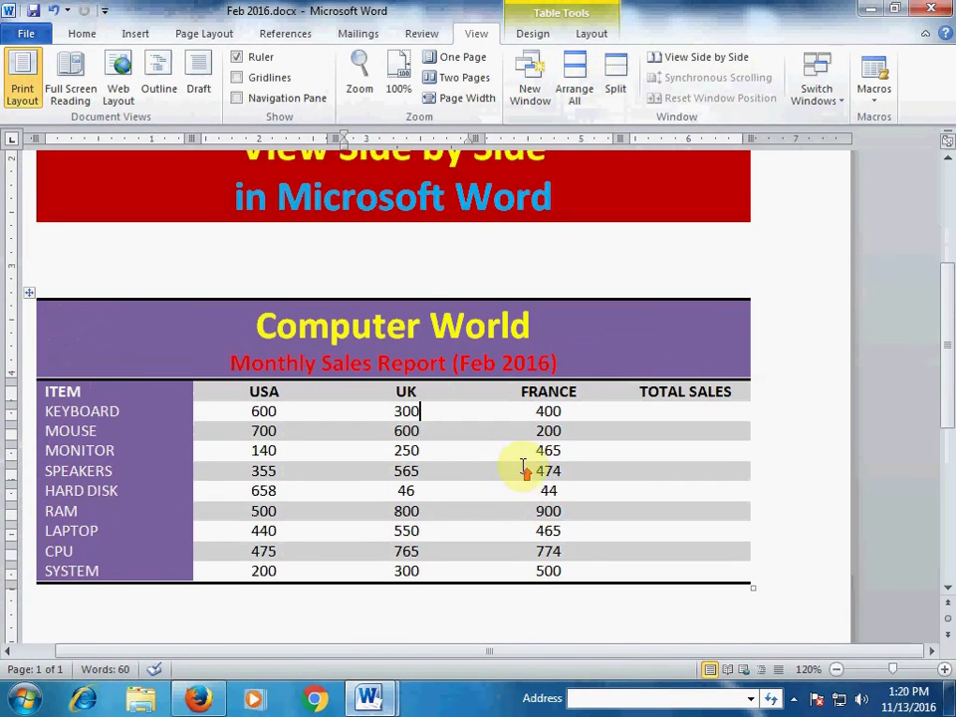
pyautogui.click(544, 613)
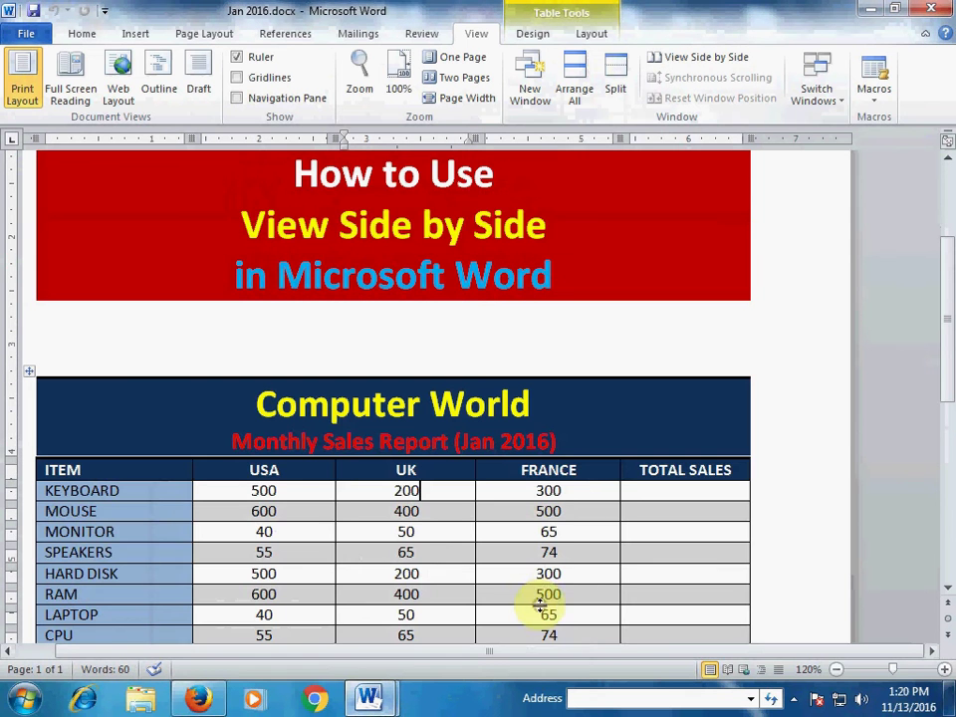
pyautogui.scroll(-2, 337, 498)
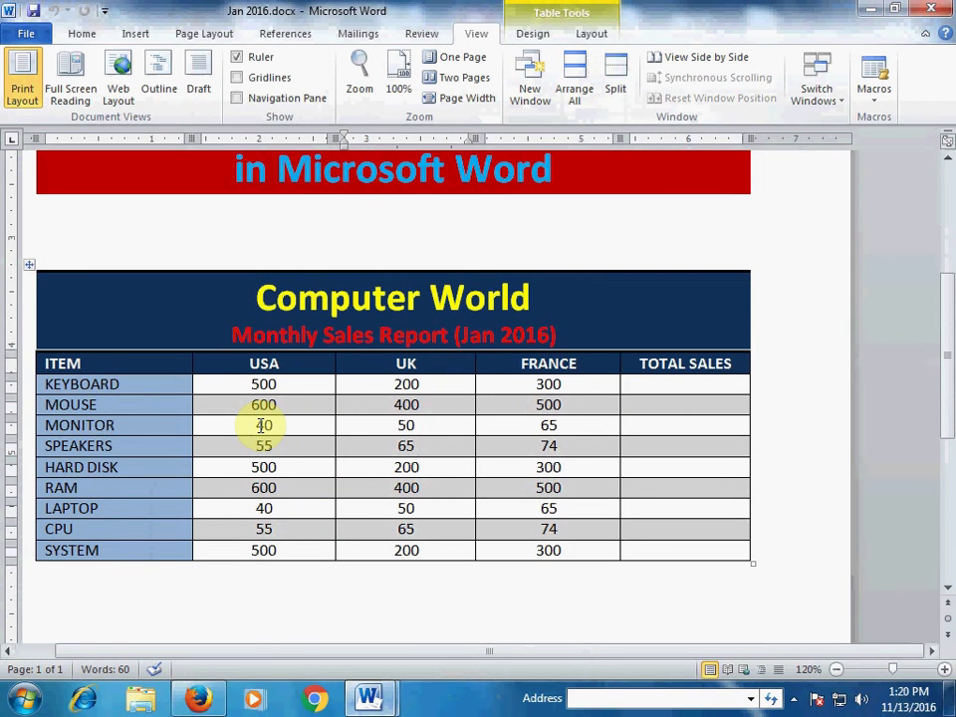